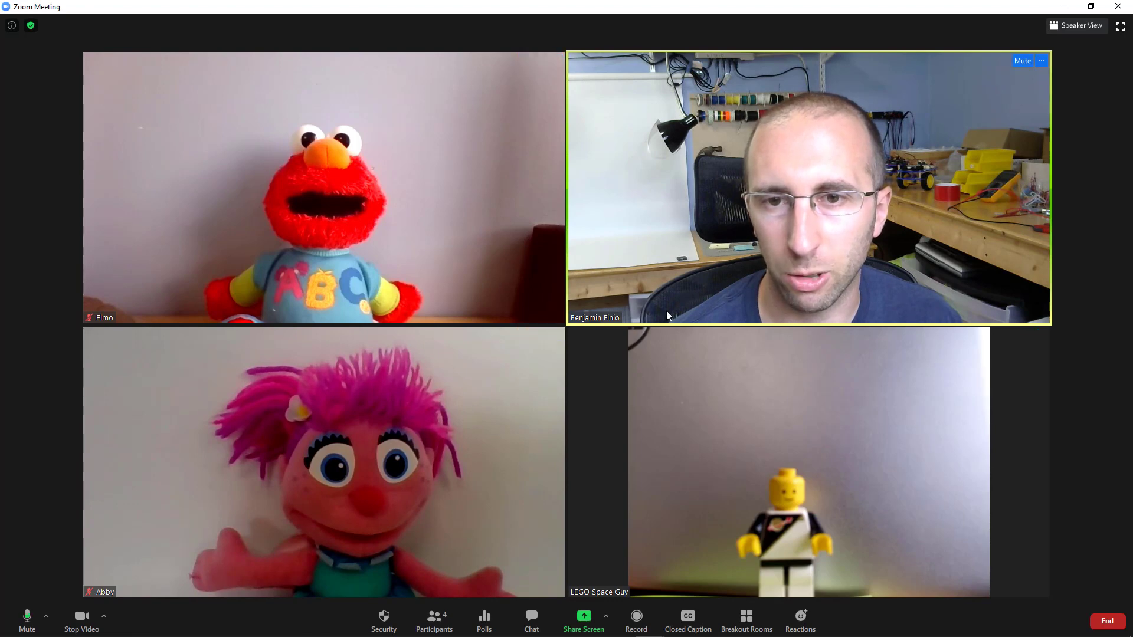
# Change the meeting to speaker view and pin the presenter's own video as the large picture
pyautogui.click(1072, 26)
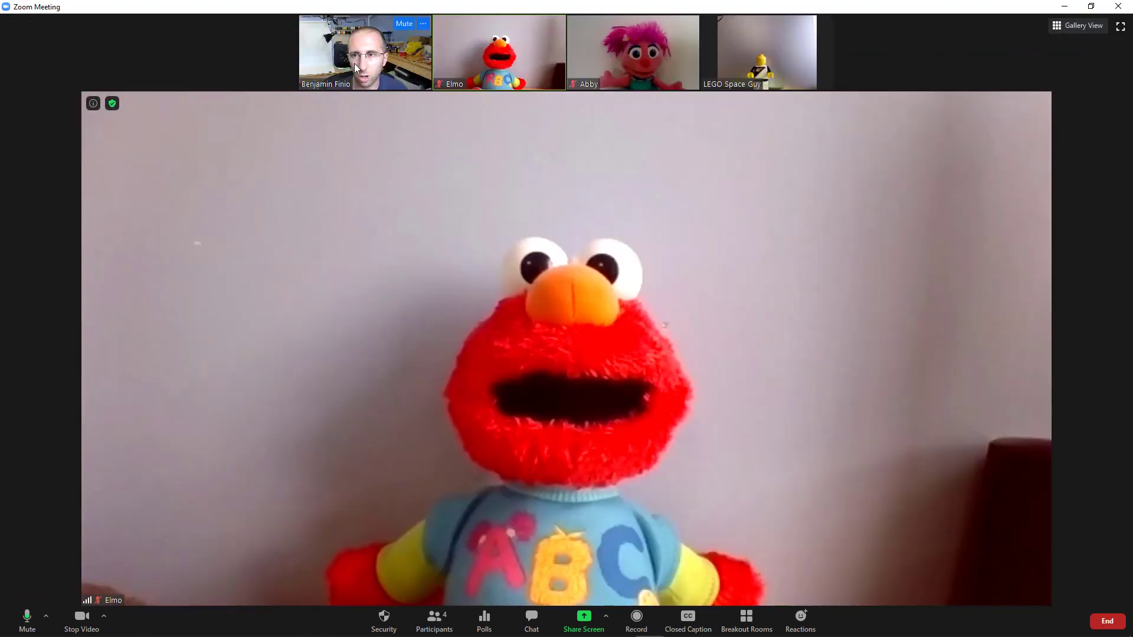
pyautogui.rightClick(356, 68)
pyautogui.click(373, 125)
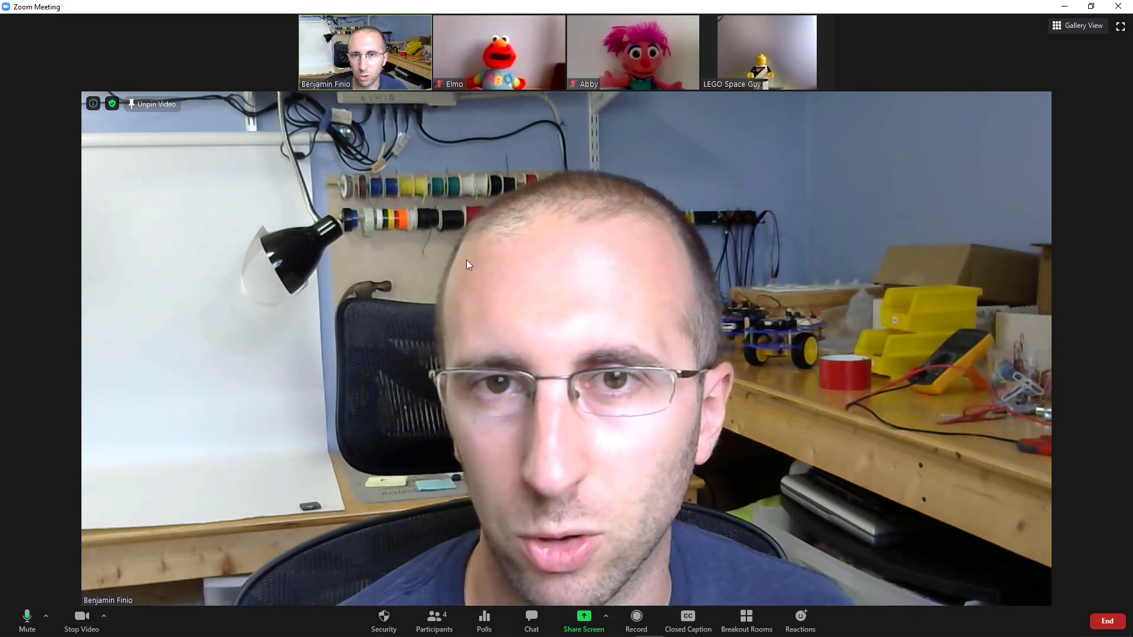
# Enlarge the video area beside Elmo's shared screen to about half the window and show it in speaker view
pyautogui.hotkey('alt', 'F2')
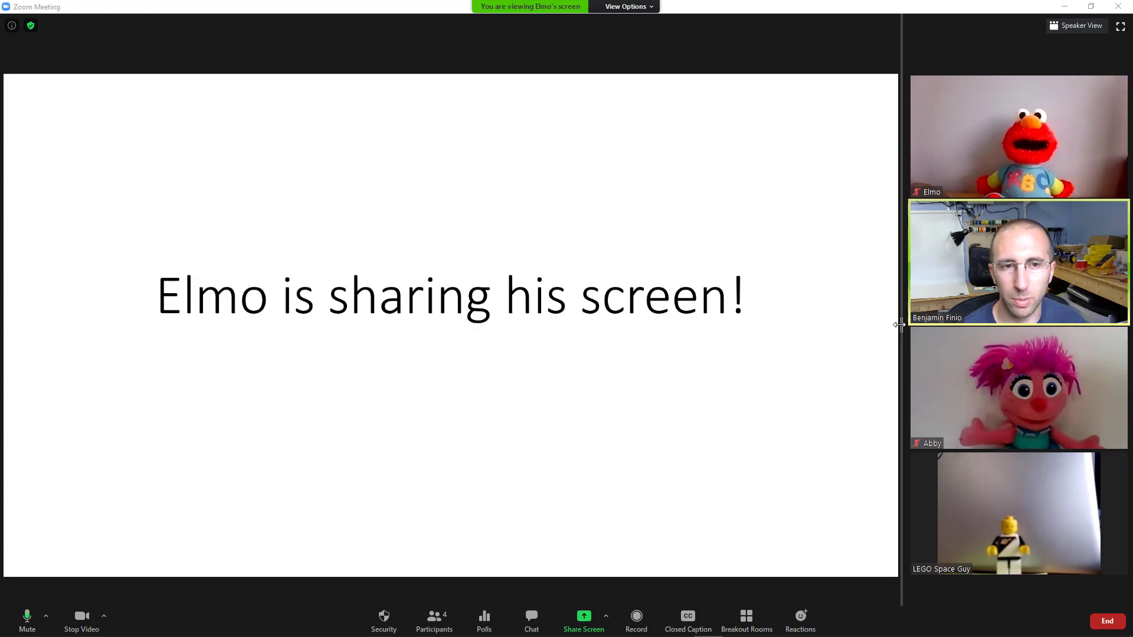
pyautogui.moveTo(899, 324); pyautogui.dragTo(617, 322)
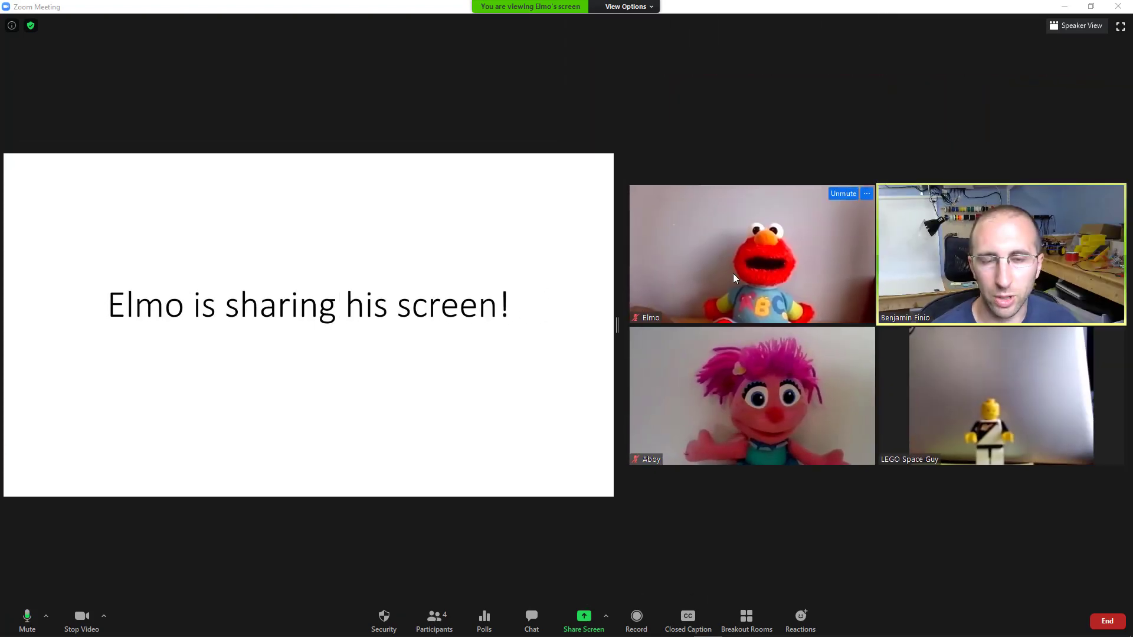
pyautogui.click(1077, 25)
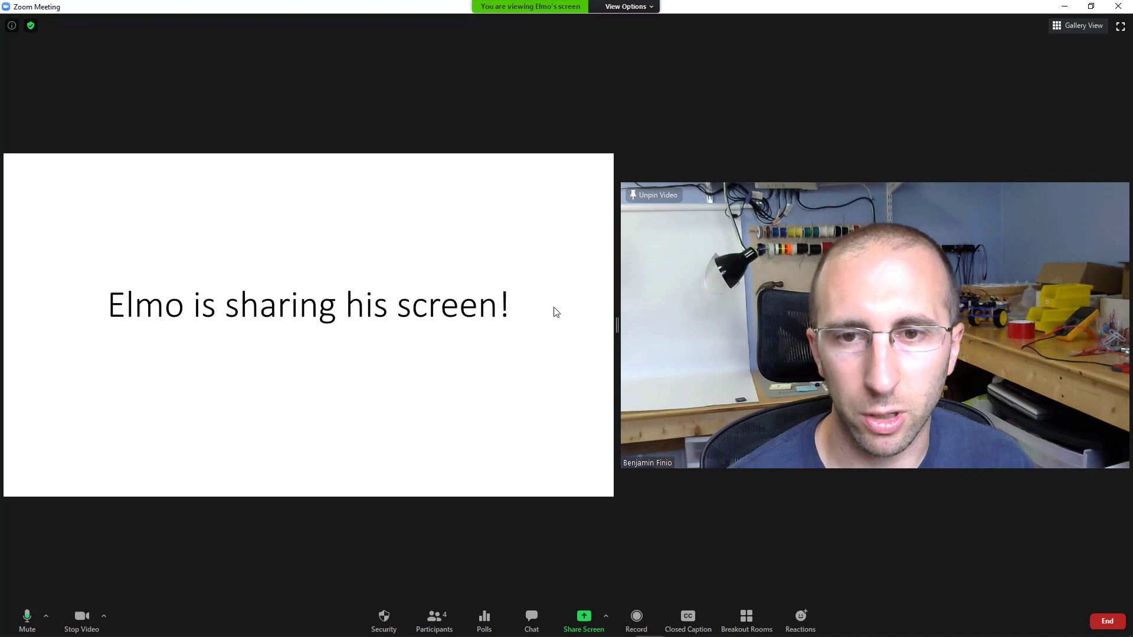
# Turn off side-by-side mode for viewing Elmo's shared screen
pyautogui.click(650, 7)
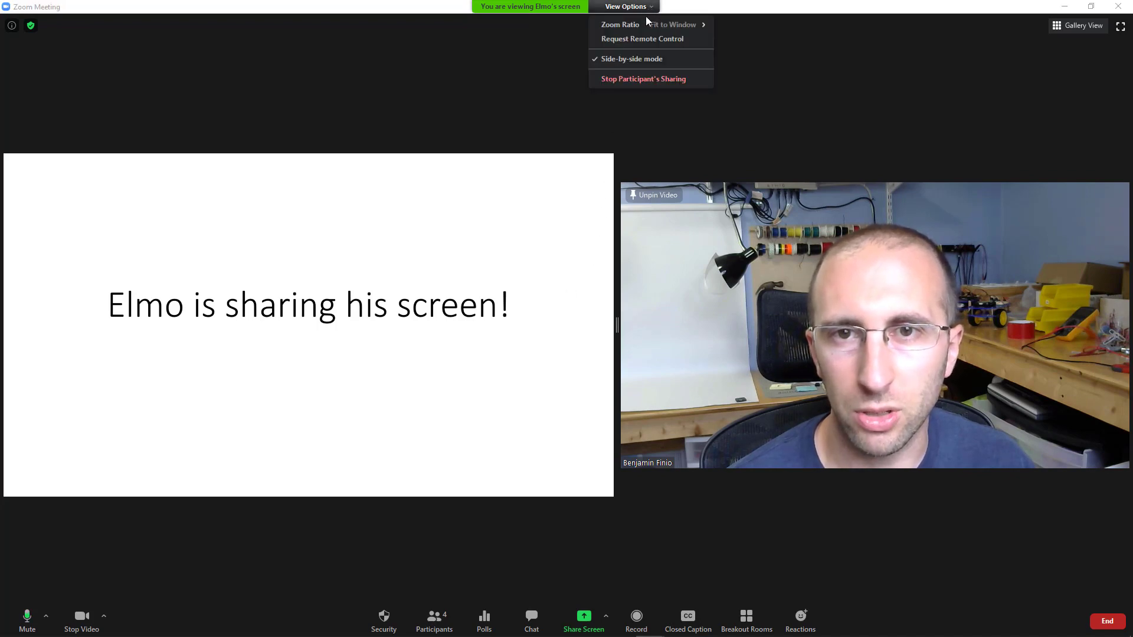
pyautogui.click(636, 60)
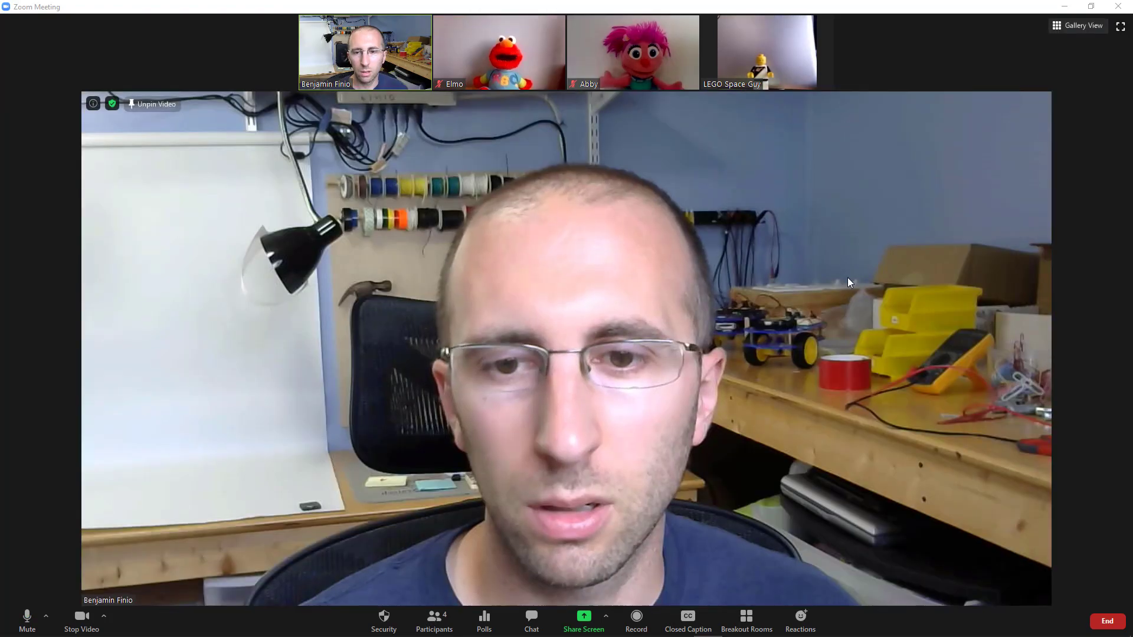
# Share the "Presentation1 - PowerPoint" window with the meeting
pyautogui.click(587, 630)
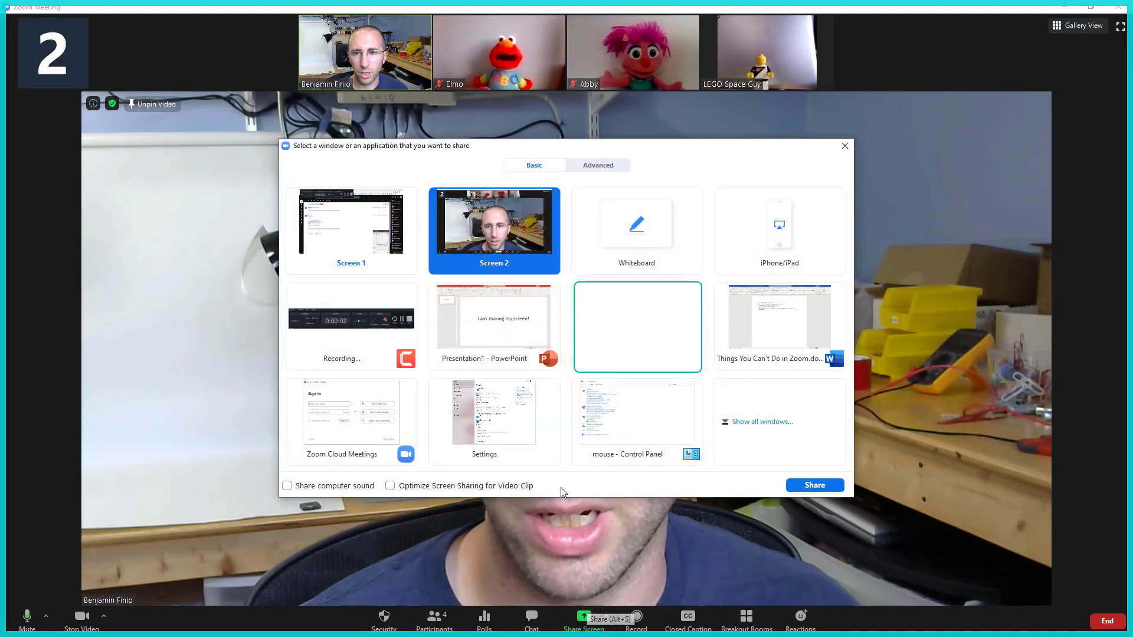
pyautogui.click(494, 321)
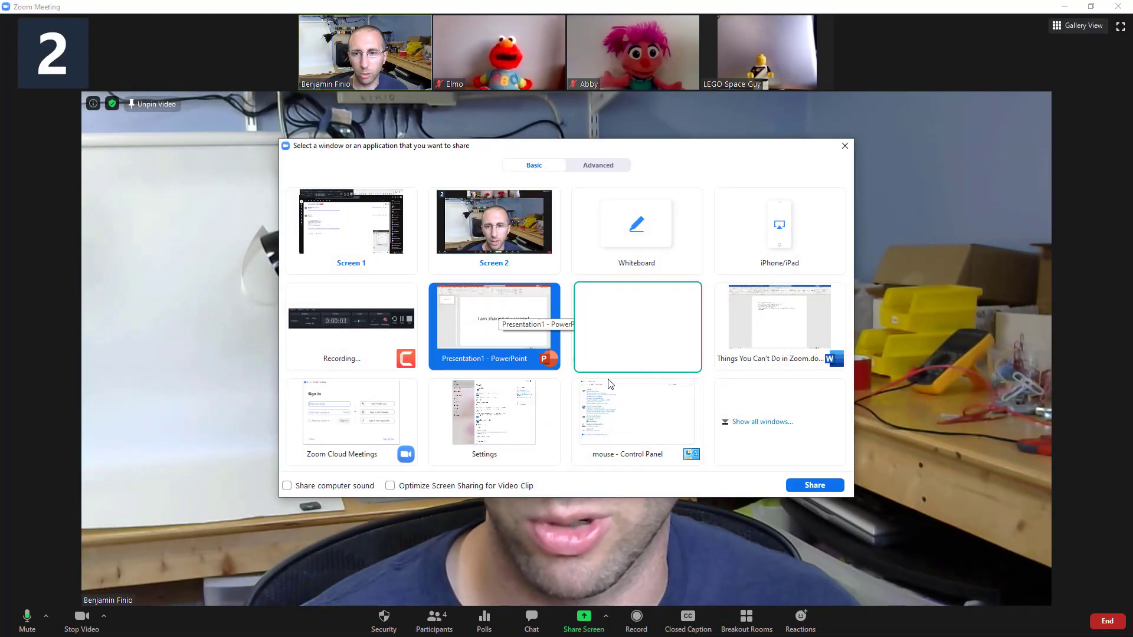
pyautogui.click(814, 485)
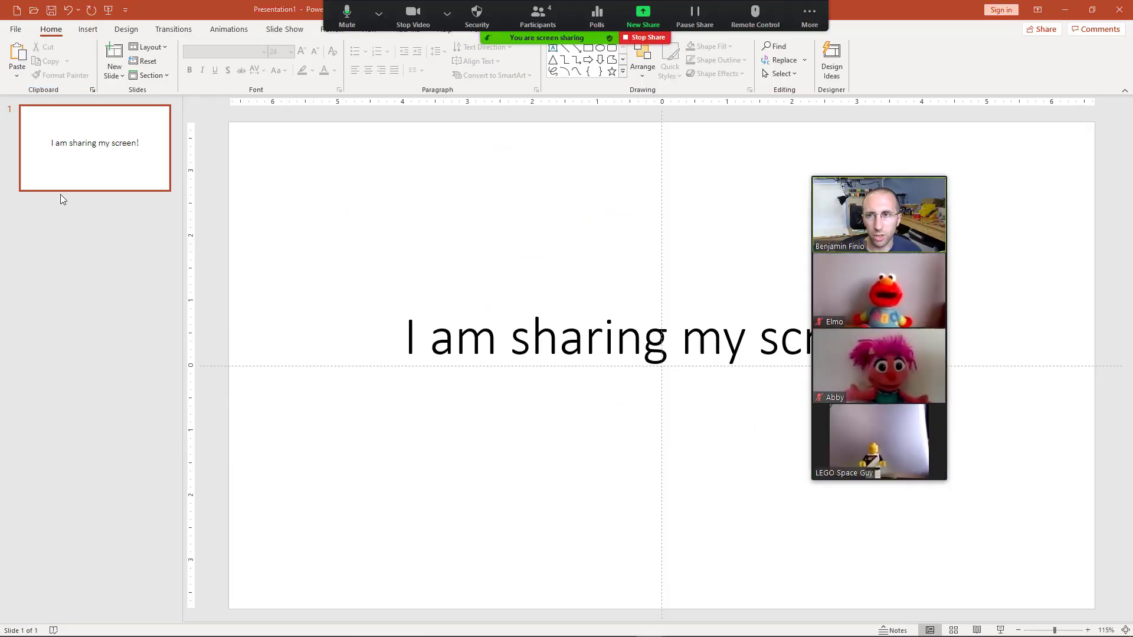
# Reposition the floating participant video panel so that it no longer covers the slide text
pyautogui.click(809, 18)
pyautogui.click(321, 425)
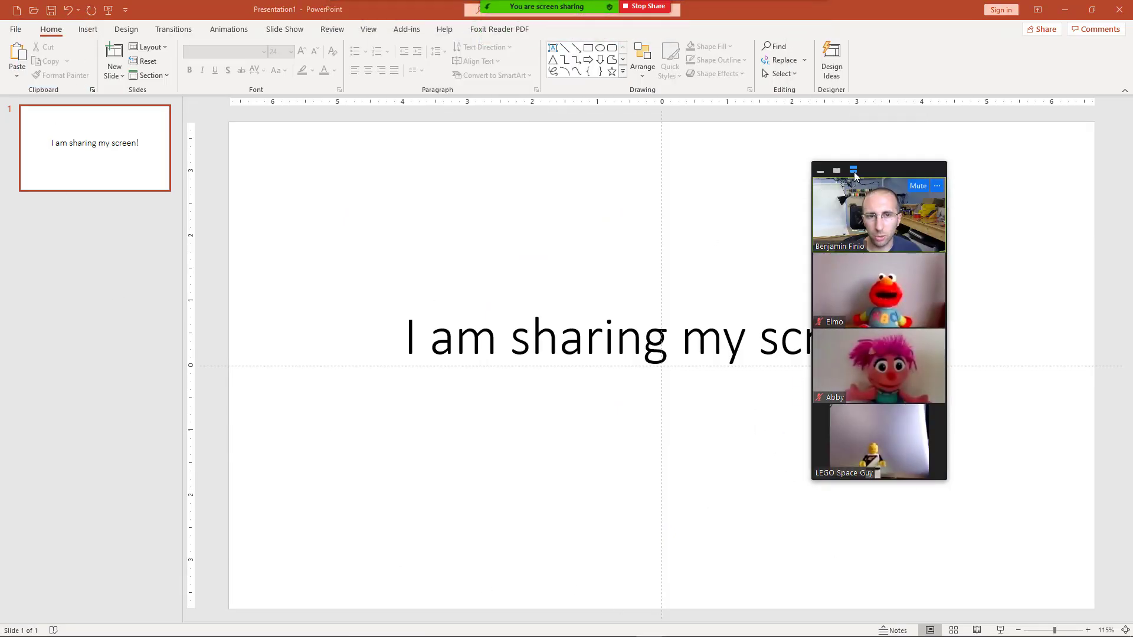
pyautogui.moveTo(884, 166); pyautogui.dragTo(1016, 72)
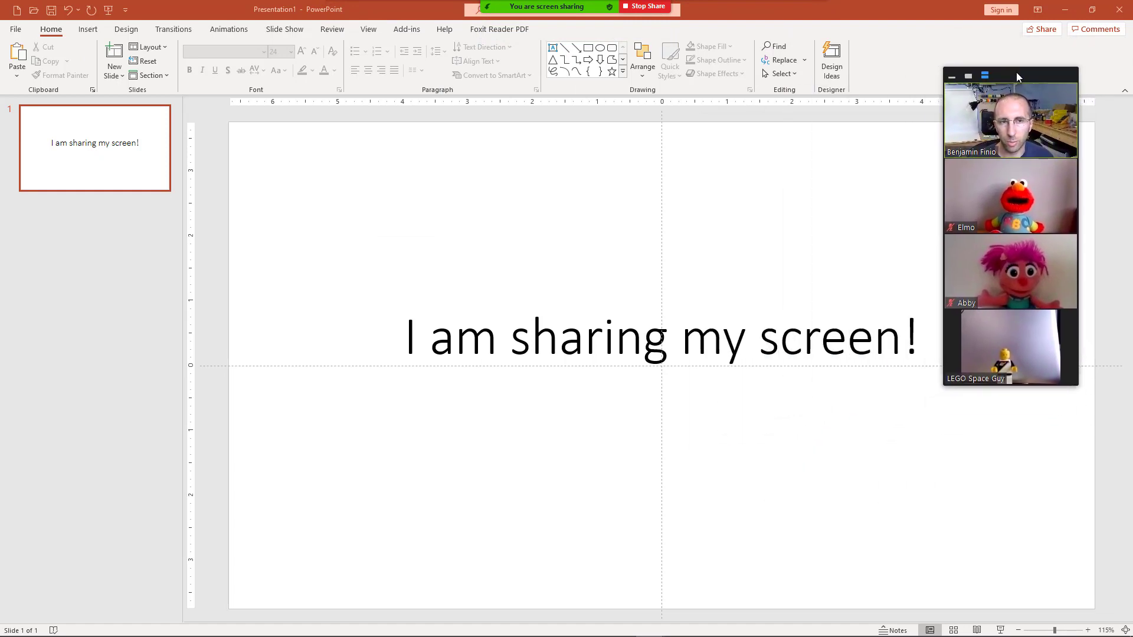
pyautogui.moveTo(599, 3)
pyautogui.click(802, 18)
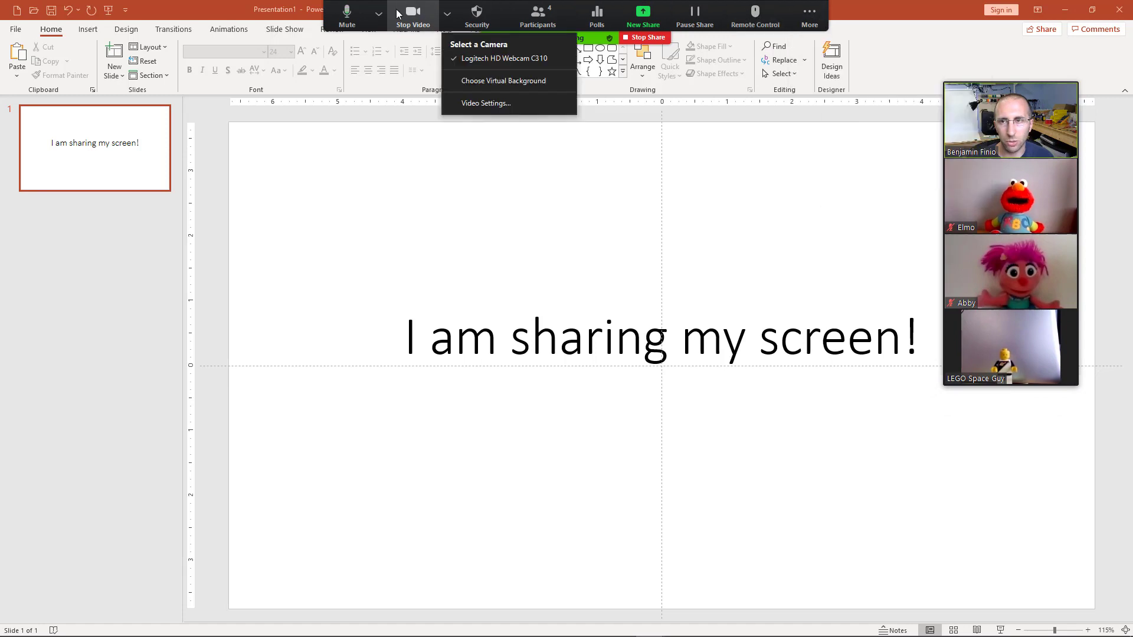
pyautogui.moveTo(809, 18)
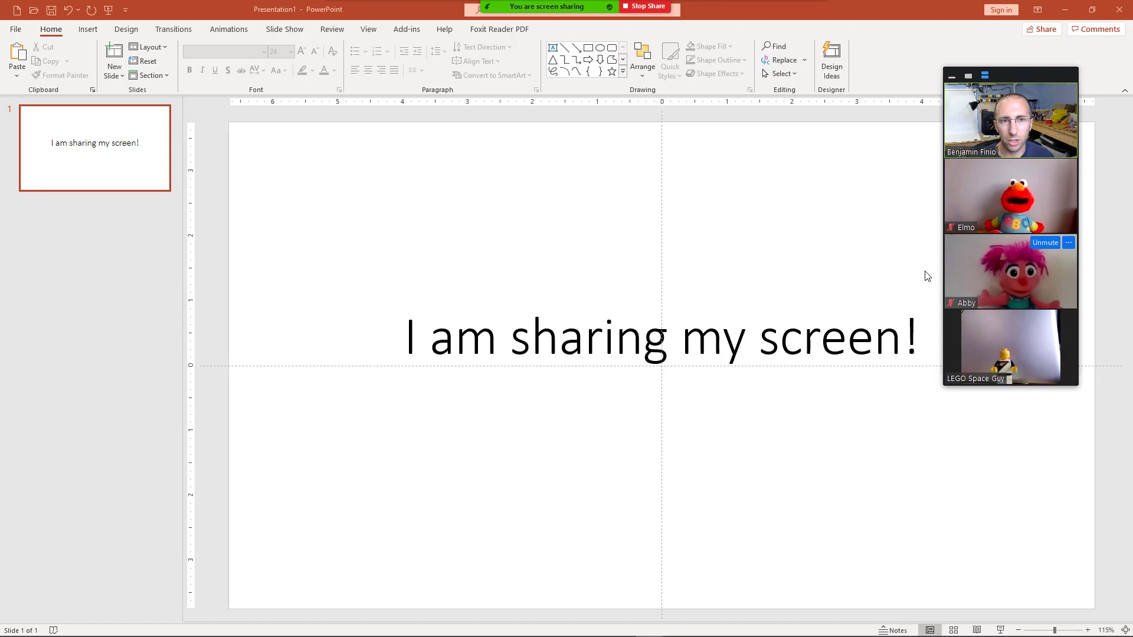
# Restore the PowerPoint window to a smaller size and place the participant video panel on the desktop beside it
pyautogui.click(1091, 14)
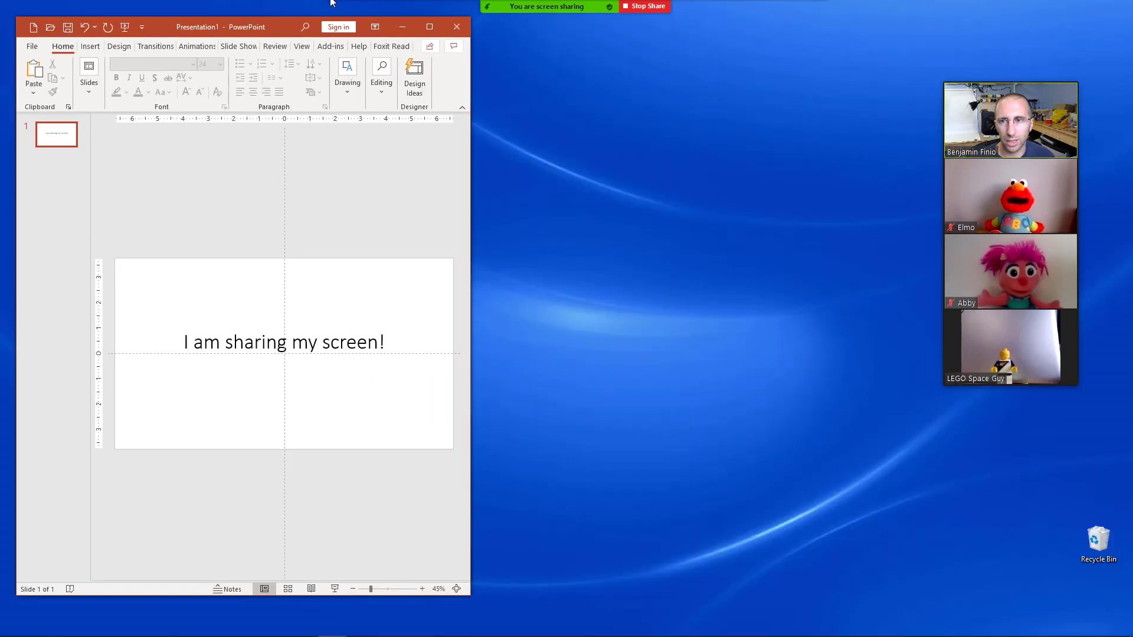
pyautogui.moveTo(177, 17); pyautogui.dragTo(241, 24)
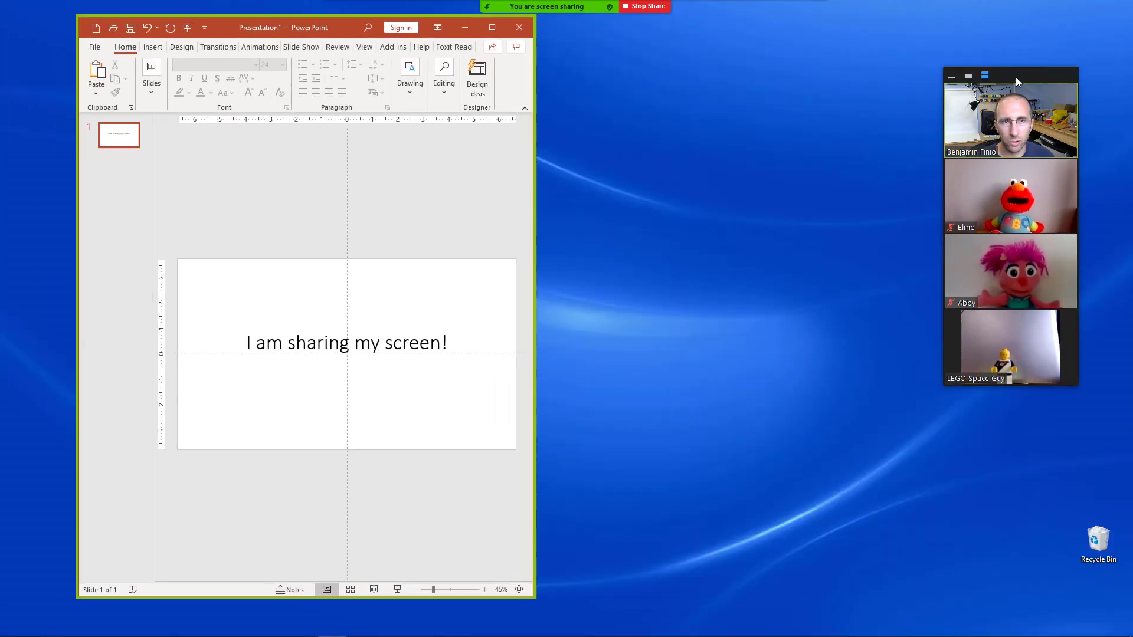
pyautogui.moveTo(1015, 76); pyautogui.dragTo(816, 125)
pyautogui.moveTo(819, 260)
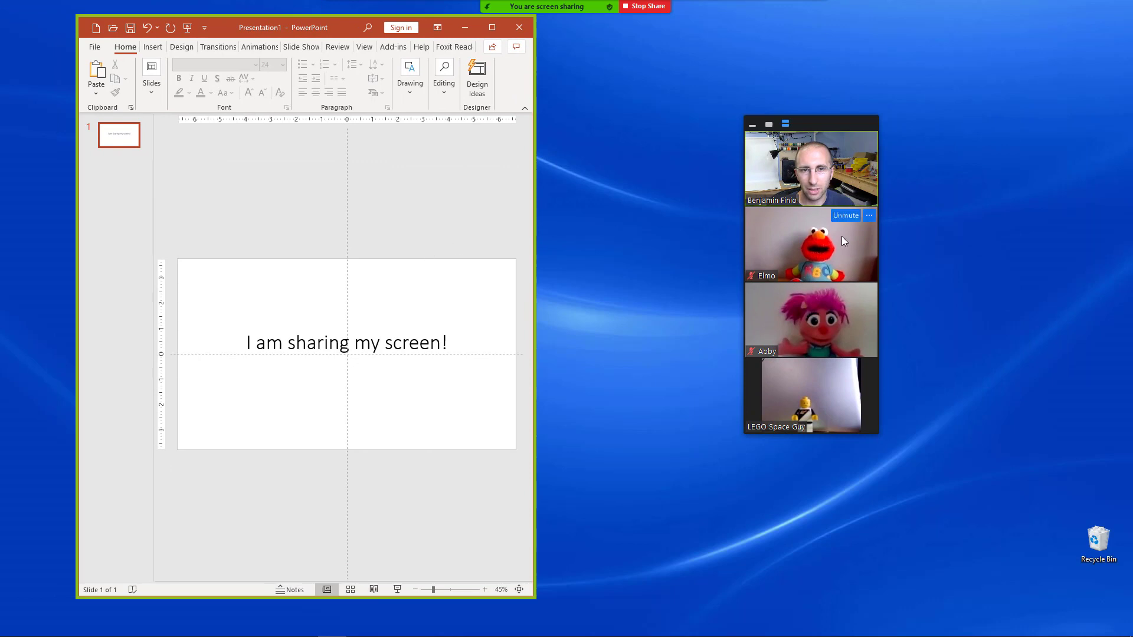
pyautogui.moveTo(803, 187)
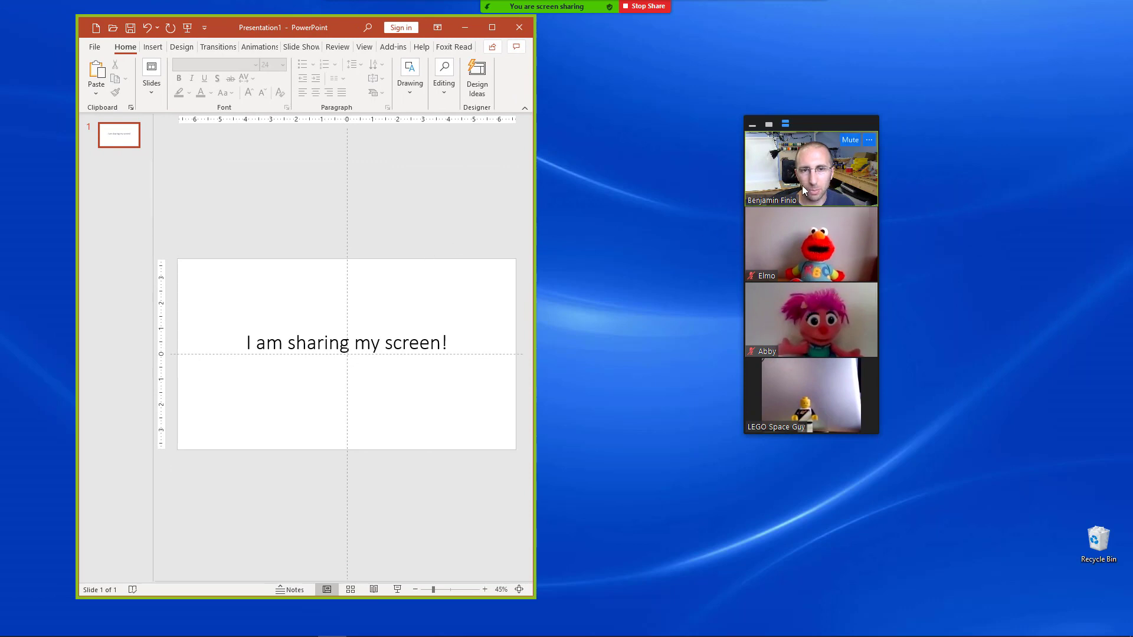
pyautogui.moveTo(815, 344)
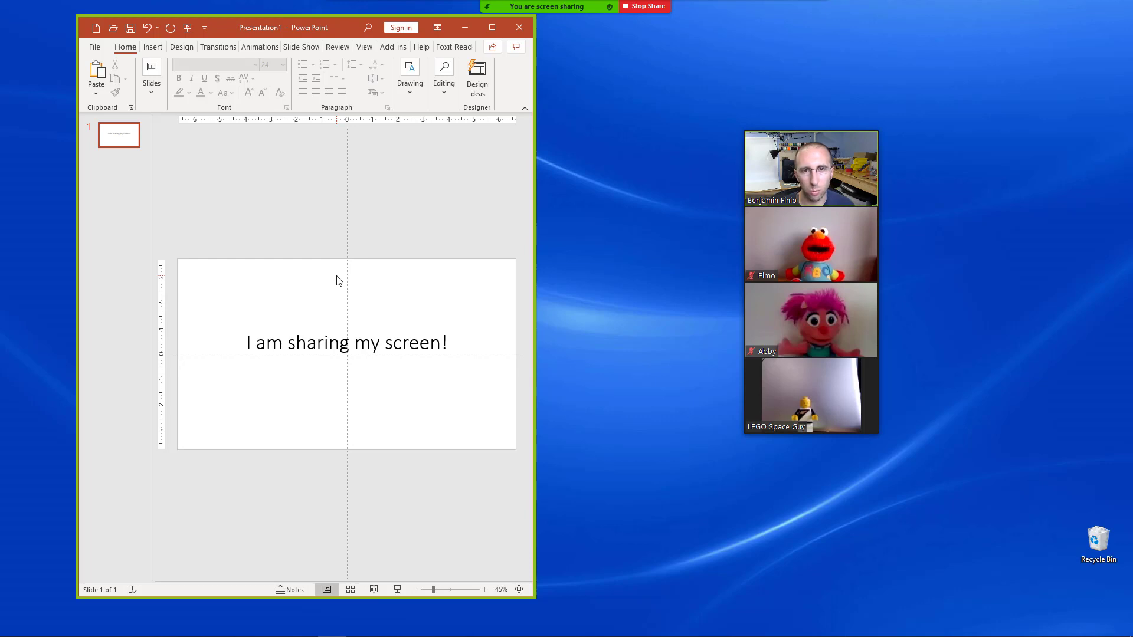
pyautogui.moveTo(812, 121)
pyautogui.mouseDown()
pyautogui.moveTo(1043, 135)
pyautogui.moveTo(831, 125)
pyautogui.mouseUp()
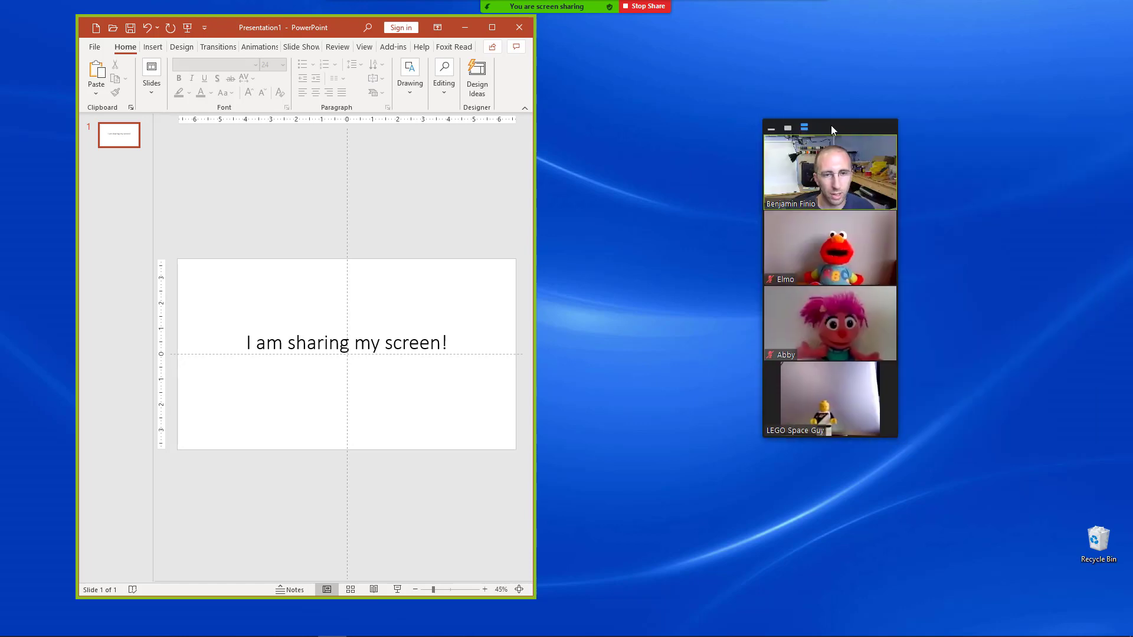
pyautogui.moveTo(879, 235)
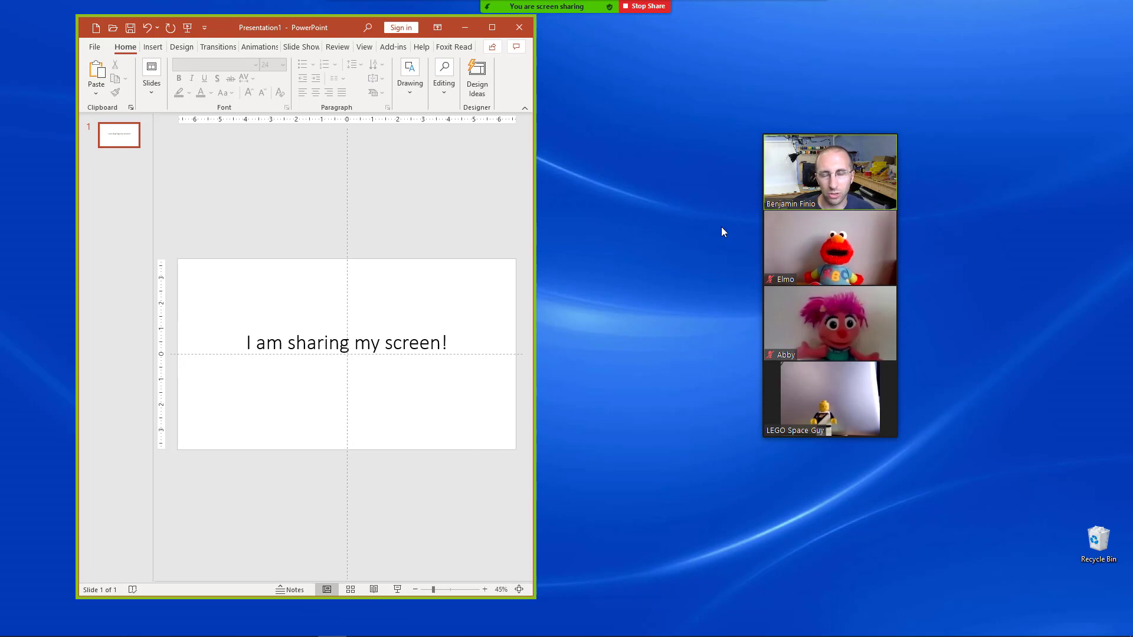
# Stop sharing the PowerPoint window
pyautogui.click(645, 6)
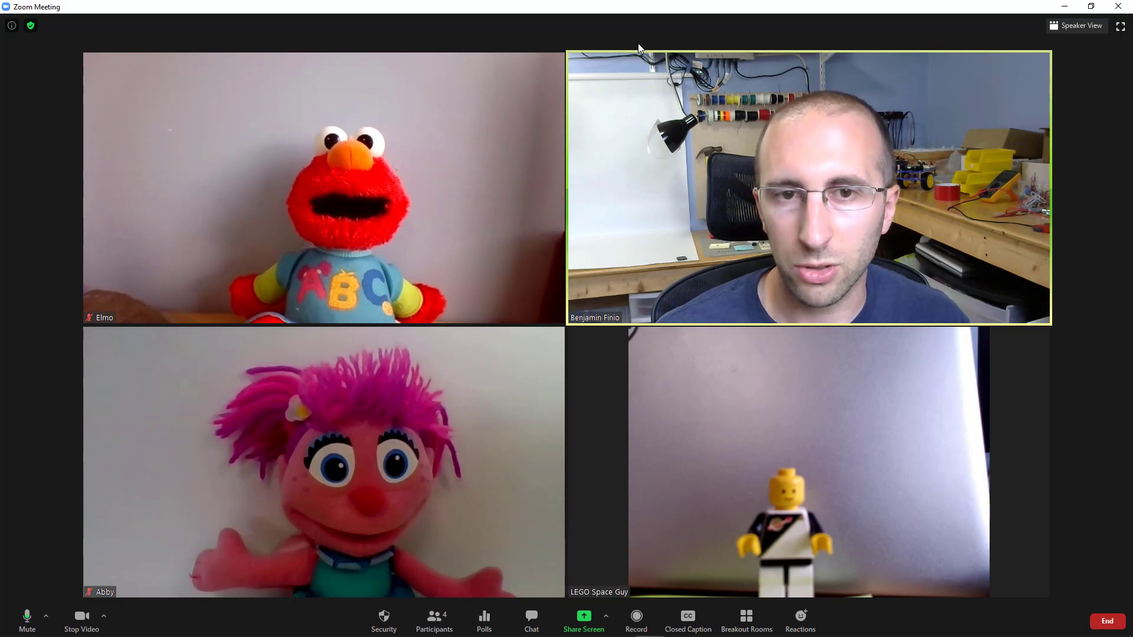
pyautogui.moveTo(677, 158)
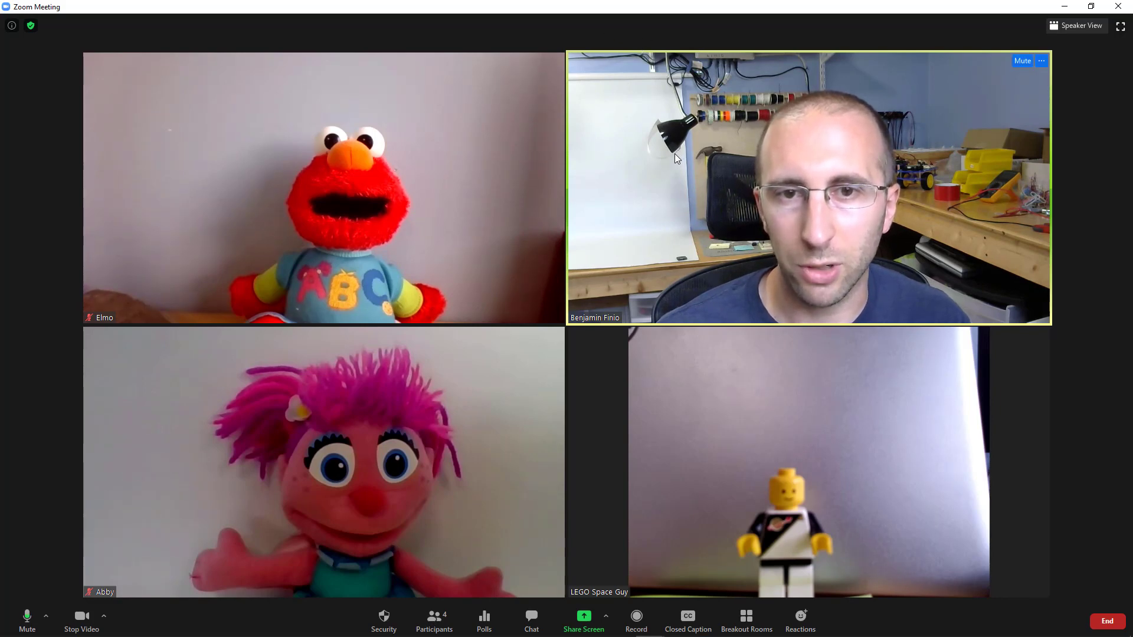
pyautogui.moveTo(455, 167)
pyautogui.moveTo(638, 484)
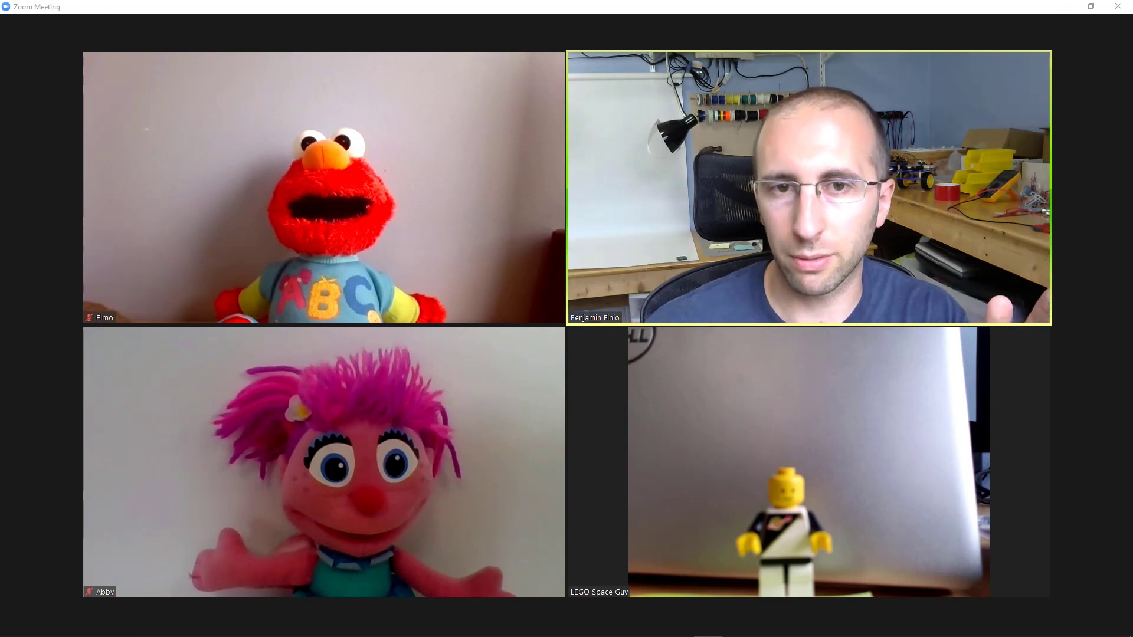
# Spotlight Abby's video for the meeting
pyautogui.moveTo(1030, 242)
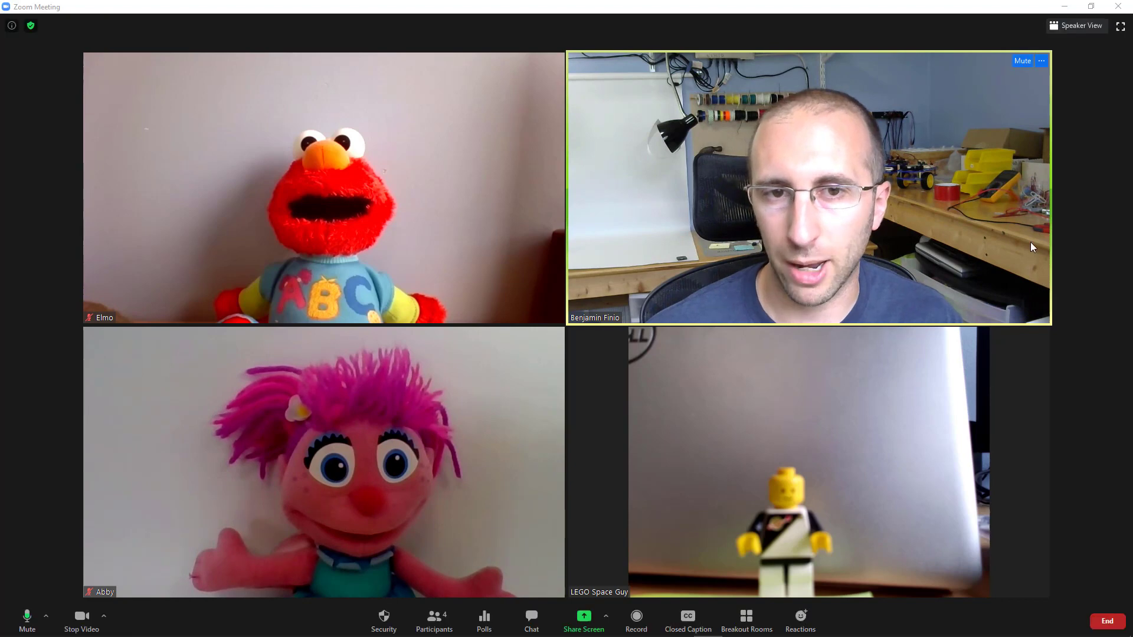
pyautogui.moveTo(491, 412)
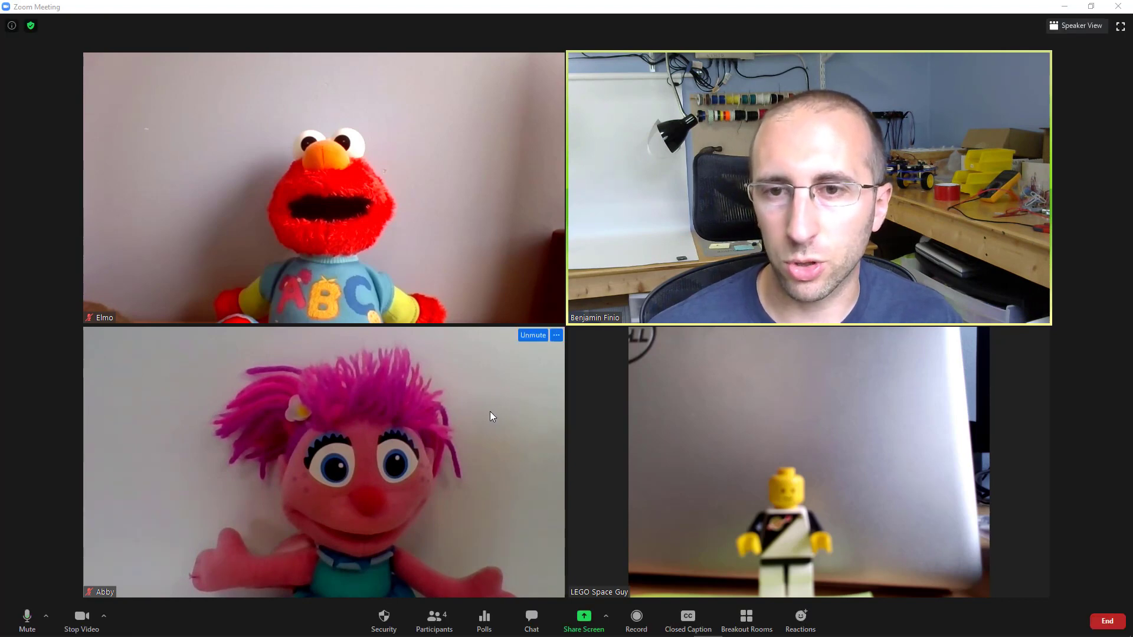
pyautogui.rightClick(368, 421)
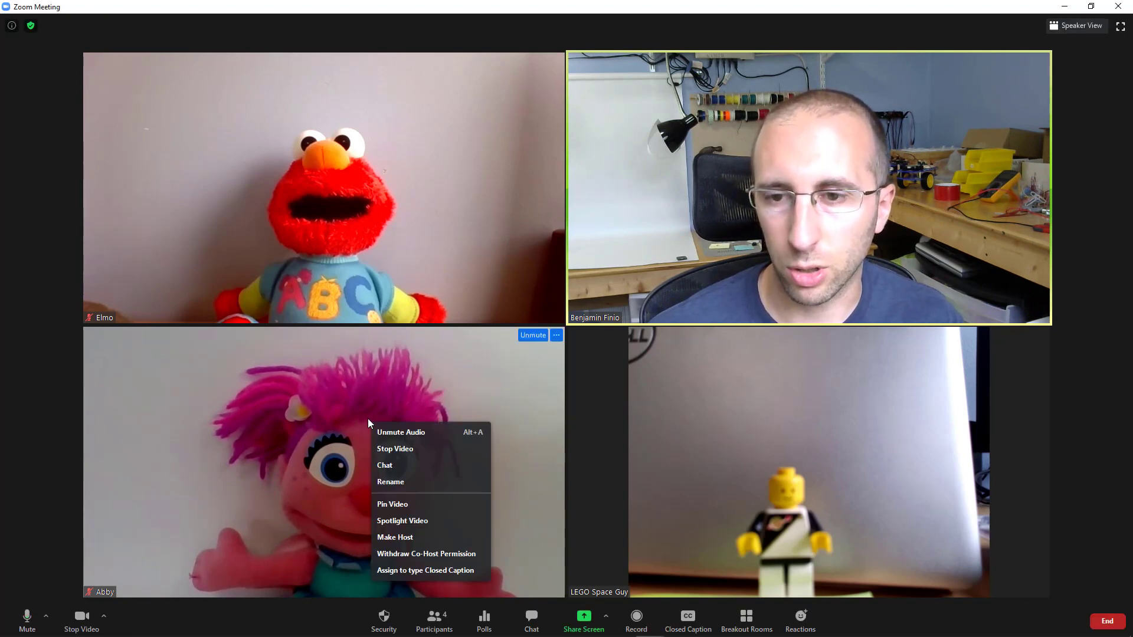
pyautogui.click(407, 522)
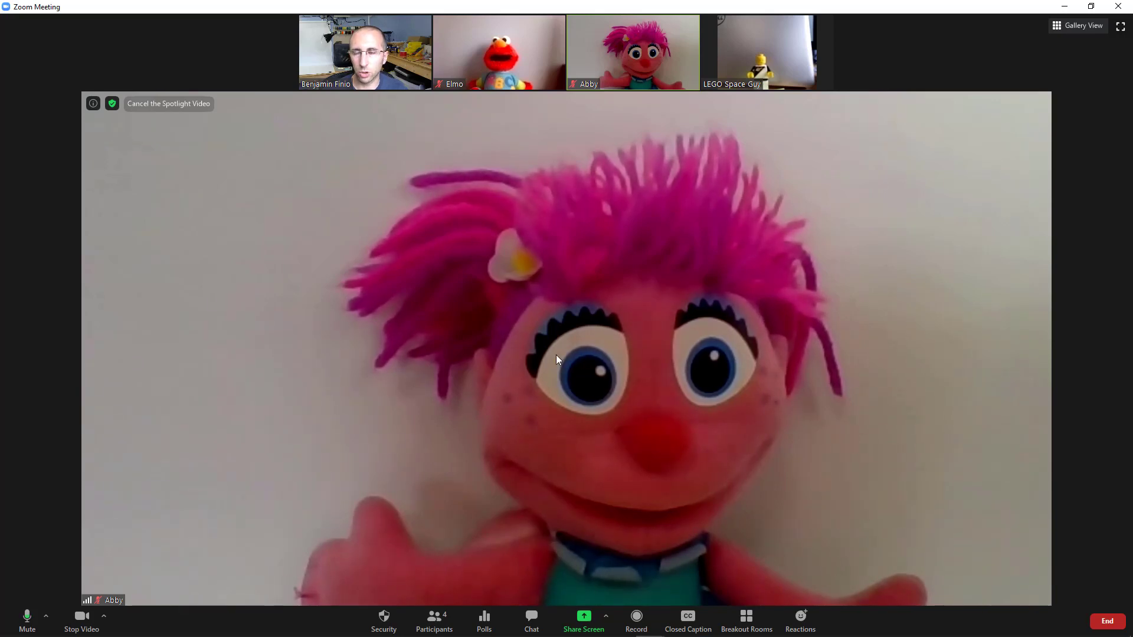
# Switch the meeting from the spotlighted speaker back to gallery view
pyautogui.moveTo(487, 45)
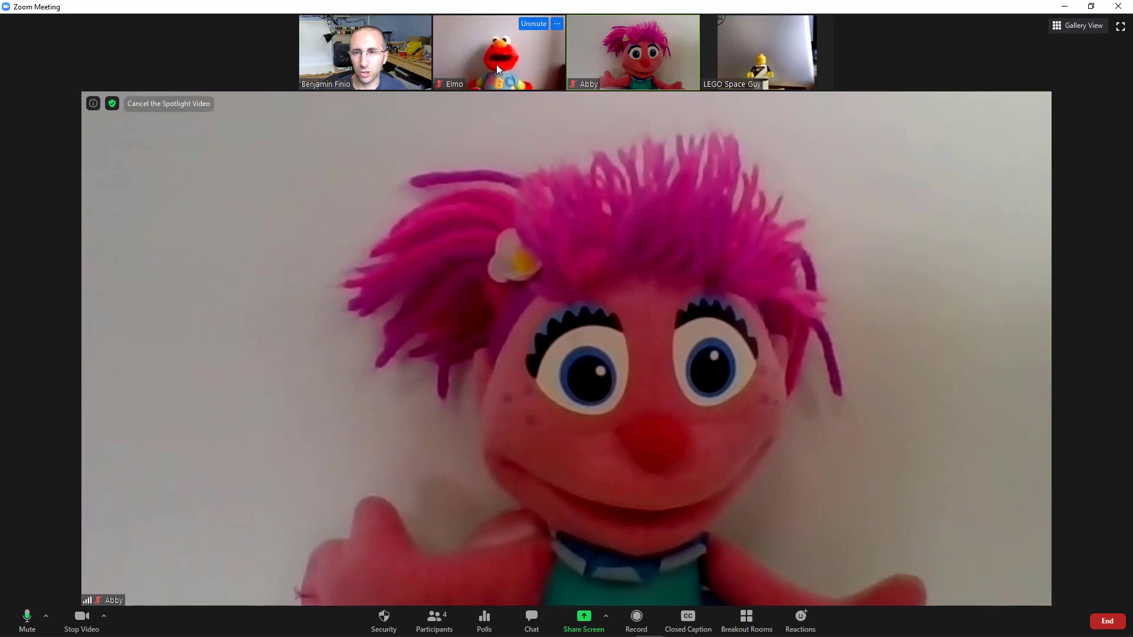
pyautogui.click(1076, 27)
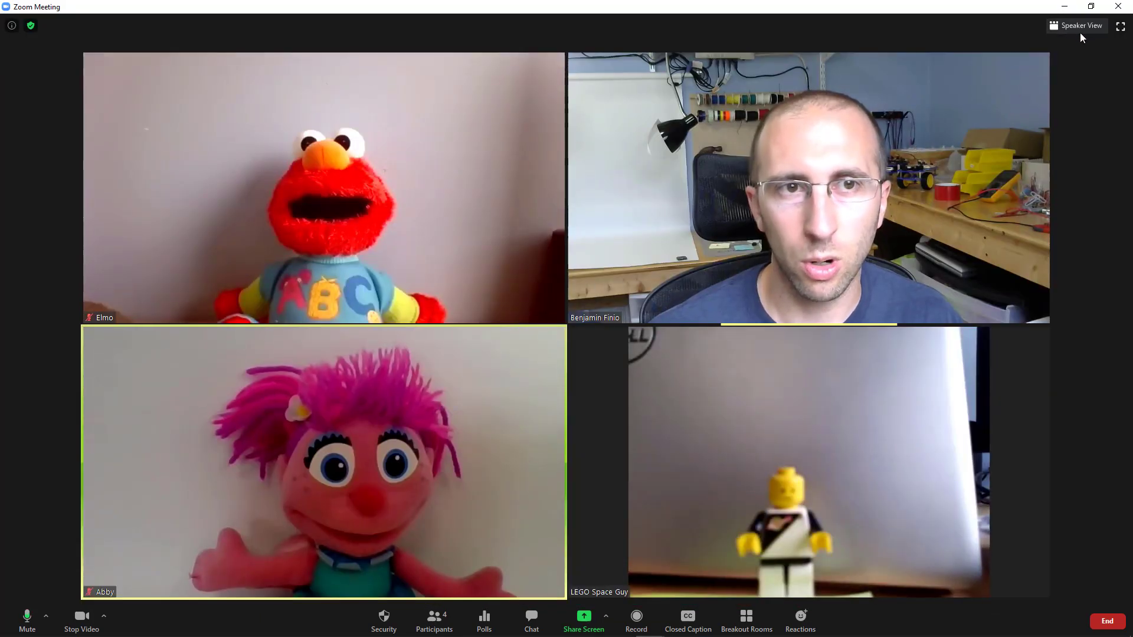
pyautogui.moveTo(601, 466)
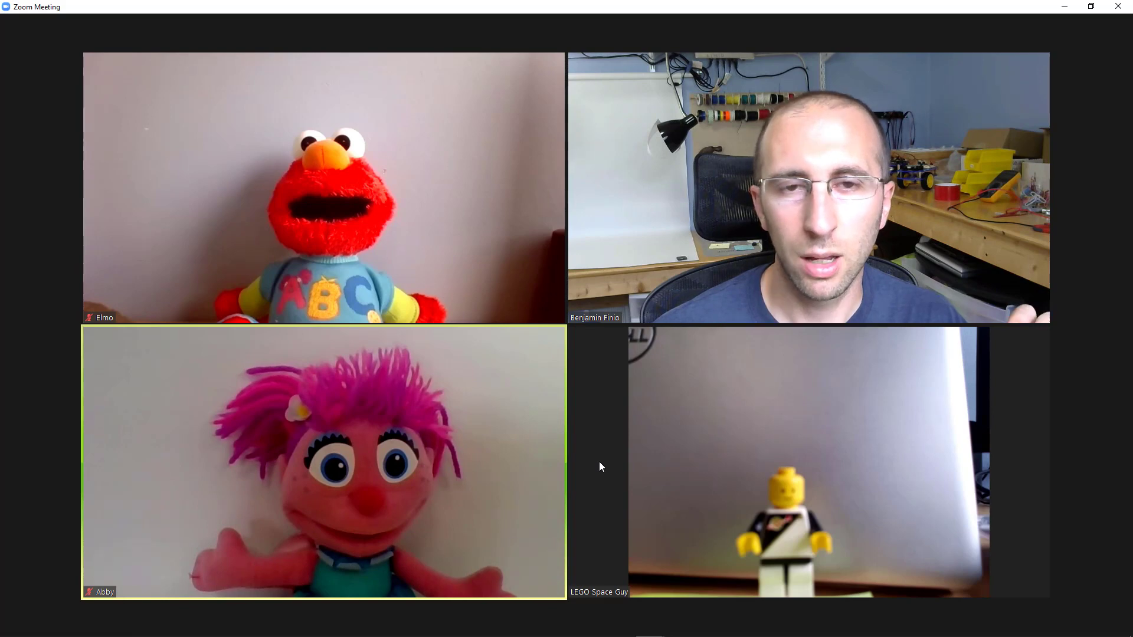
pyautogui.moveTo(538, 519)
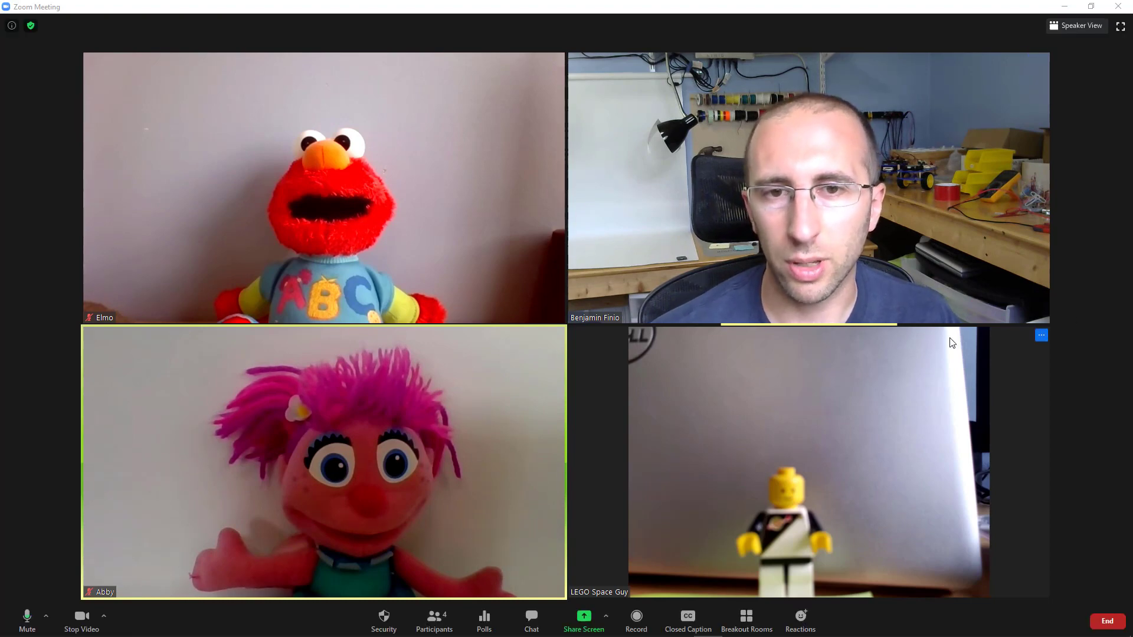
# Share the "Presentation1 - PowerPoint" window while the spotlight is active and end the share again
pyautogui.click(573, 630)
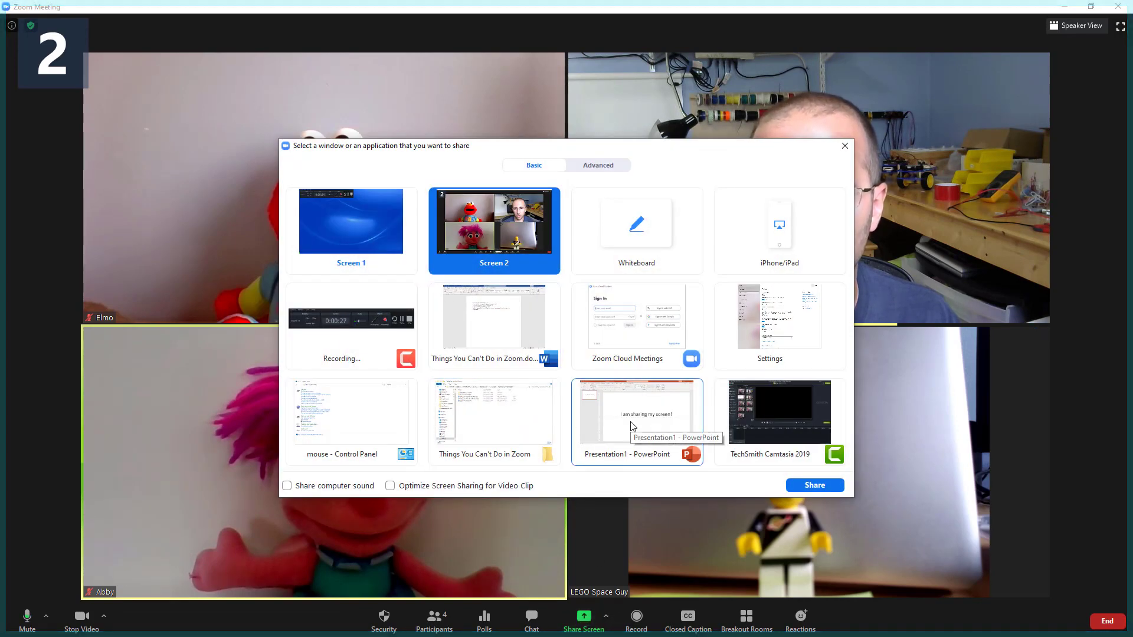
pyautogui.click(646, 434)
pyautogui.click(814, 485)
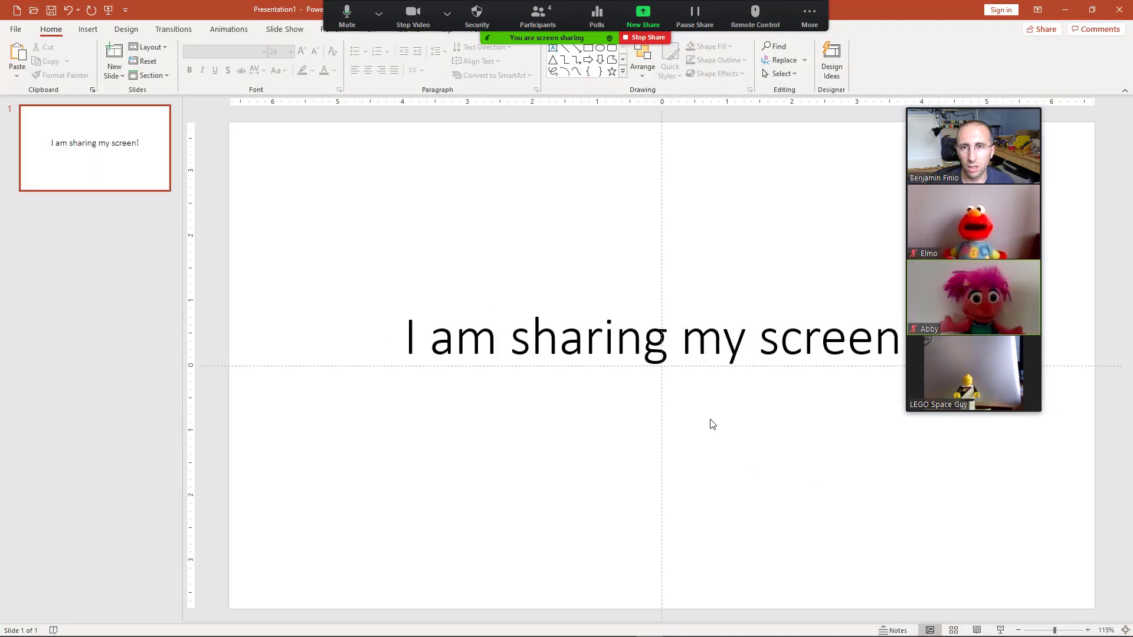
pyautogui.click(643, 36)
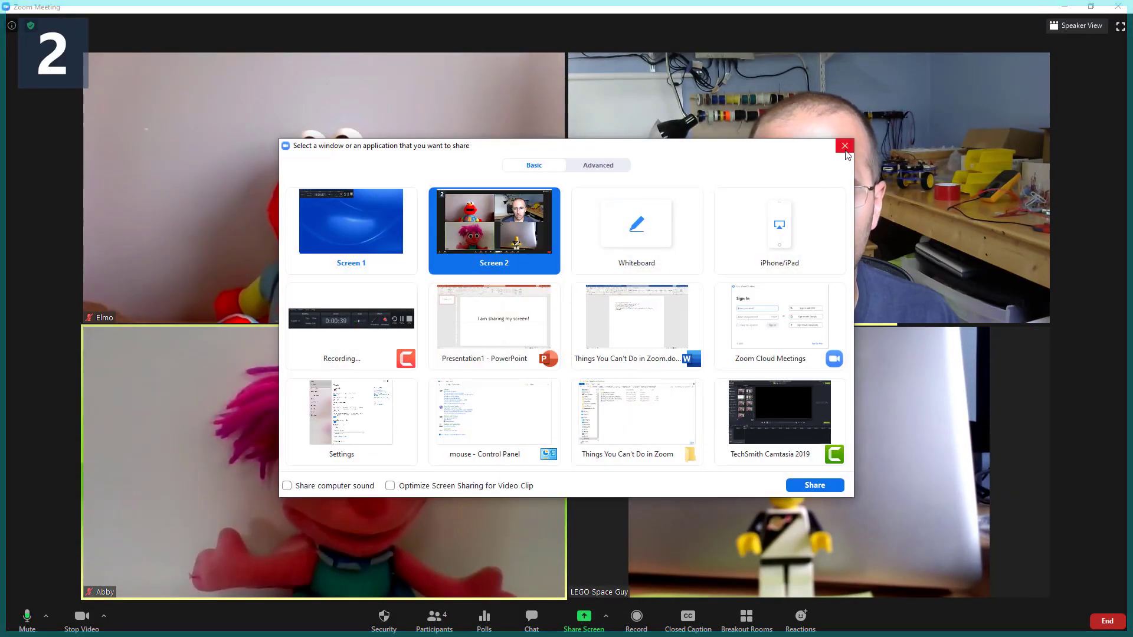
# Share the "Presentation1 - PowerPoint" window from the gallery-view meeting and stop the share again
pyautogui.click(845, 147)
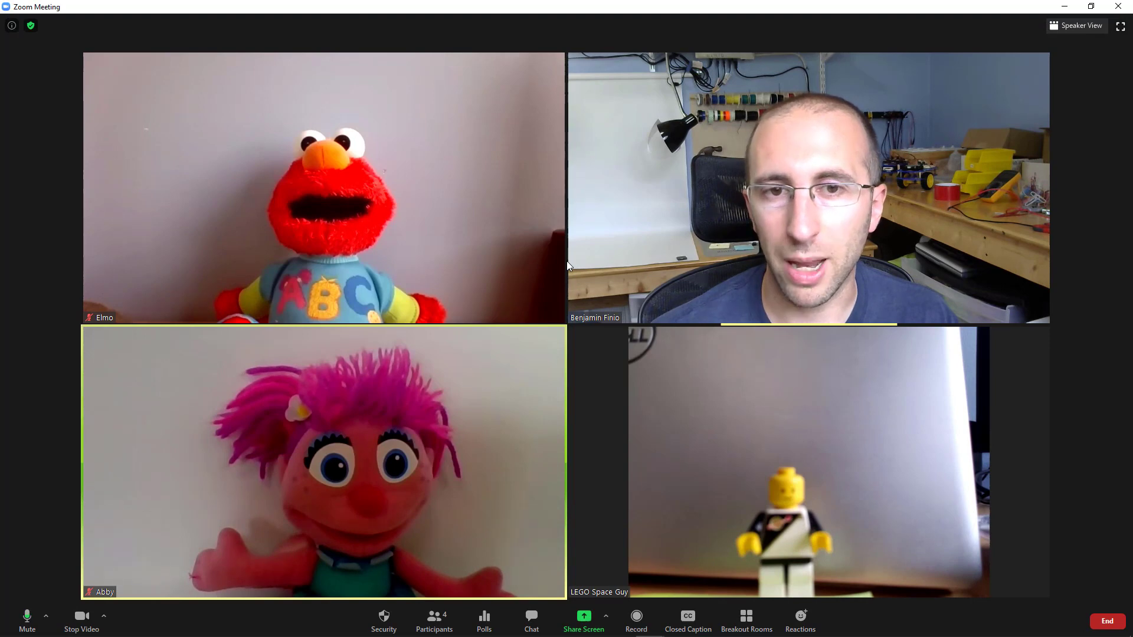
pyautogui.moveTo(573, 616)
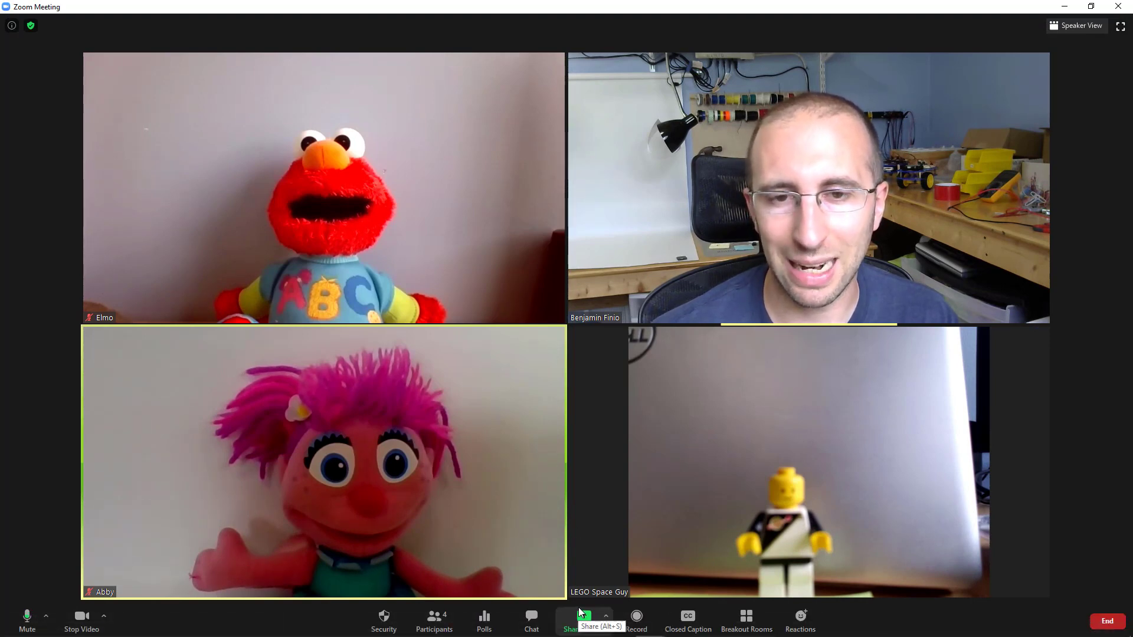
pyautogui.click(578, 611)
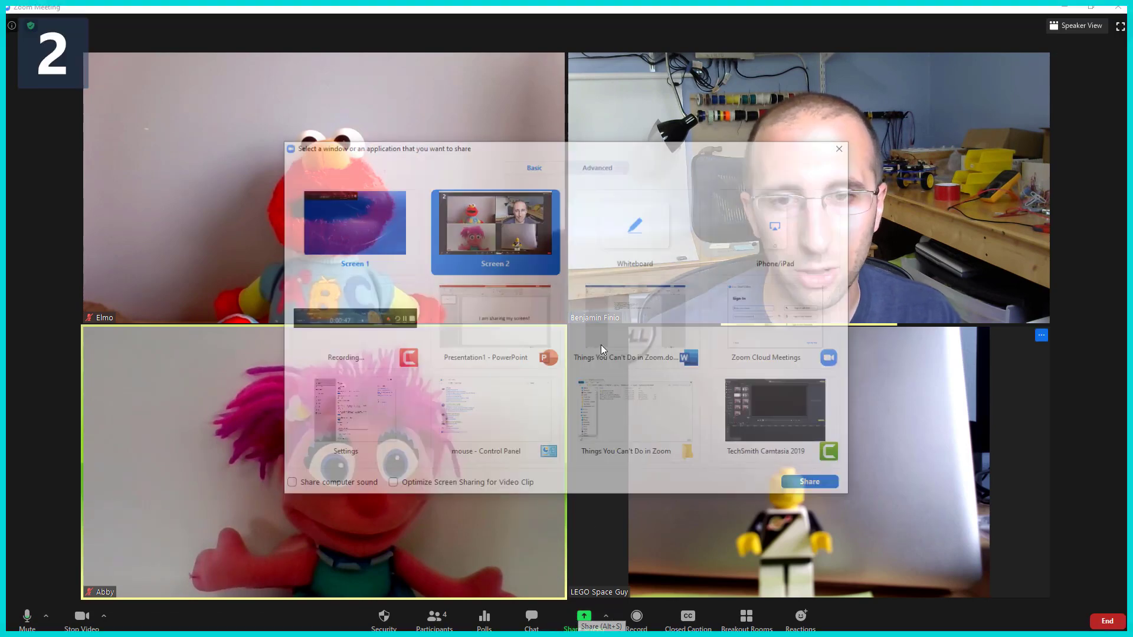
pyautogui.moveTo(648, 148); pyautogui.dragTo(450, 111)
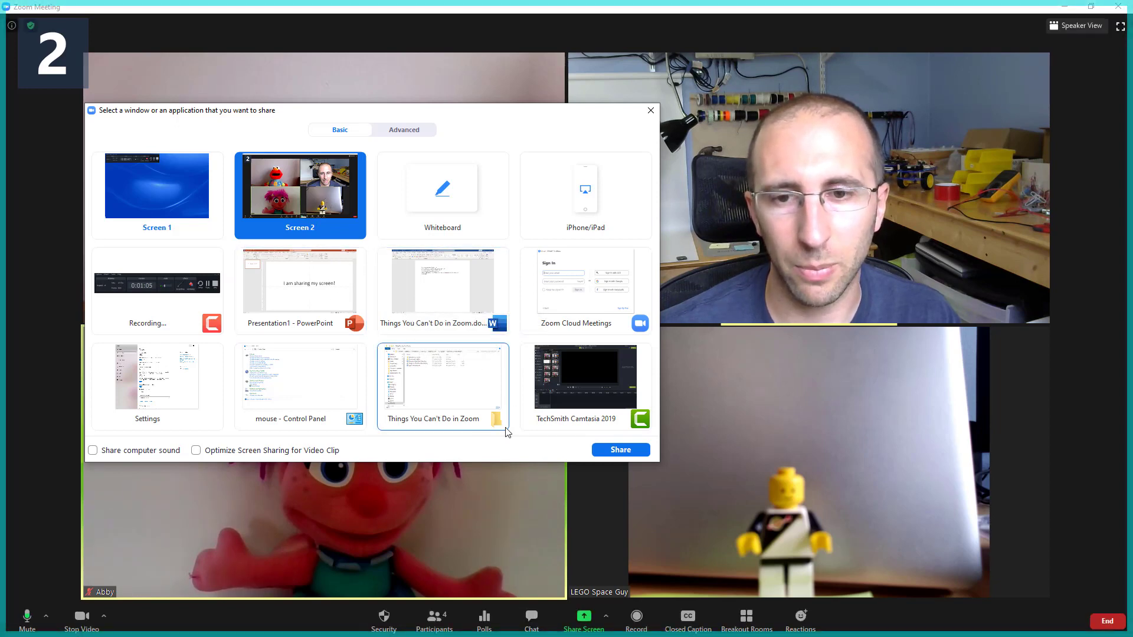
pyautogui.click(621, 450)
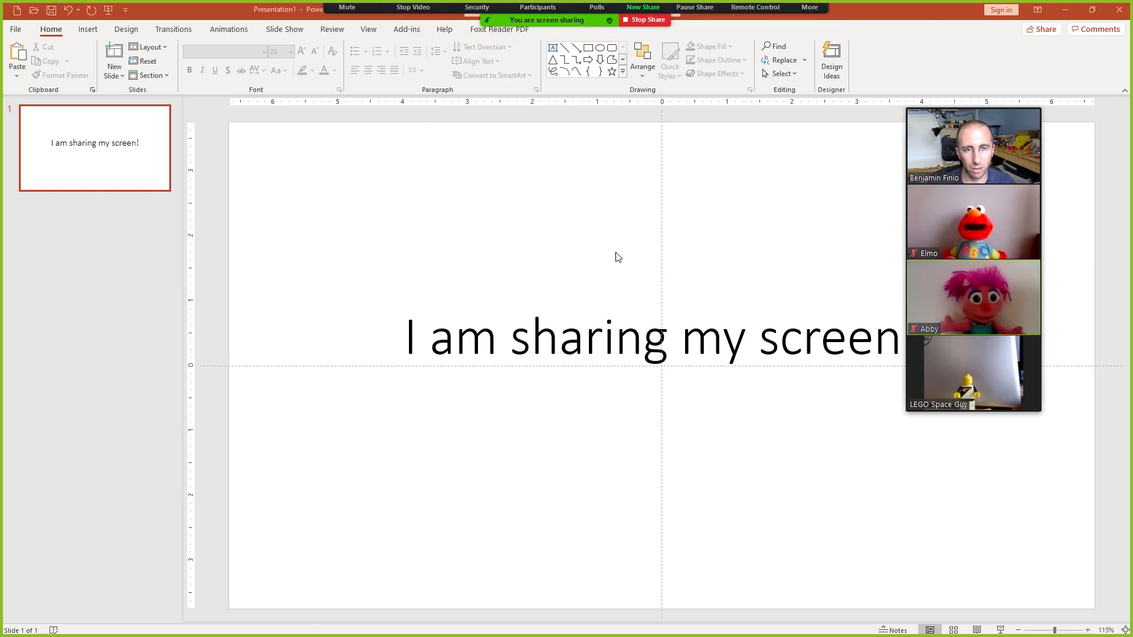
pyautogui.hotkey('alt', 's')
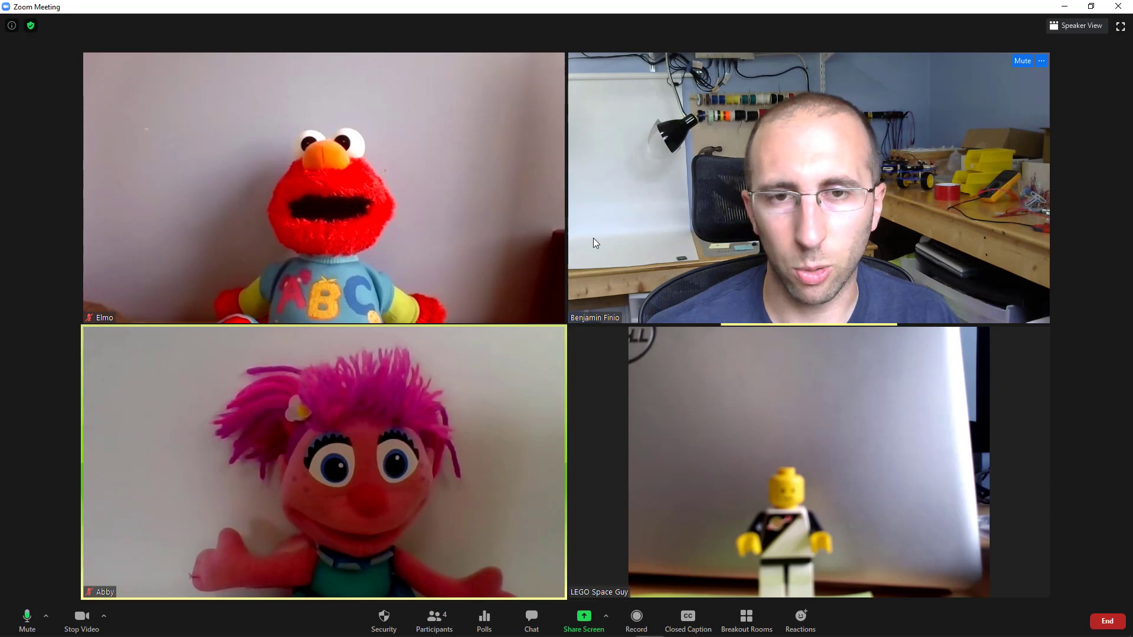
# Open the breakout room setup, choose manual assignment into 2 rooms, and close it without creating the rooms
pyautogui.moveTo(540, 254)
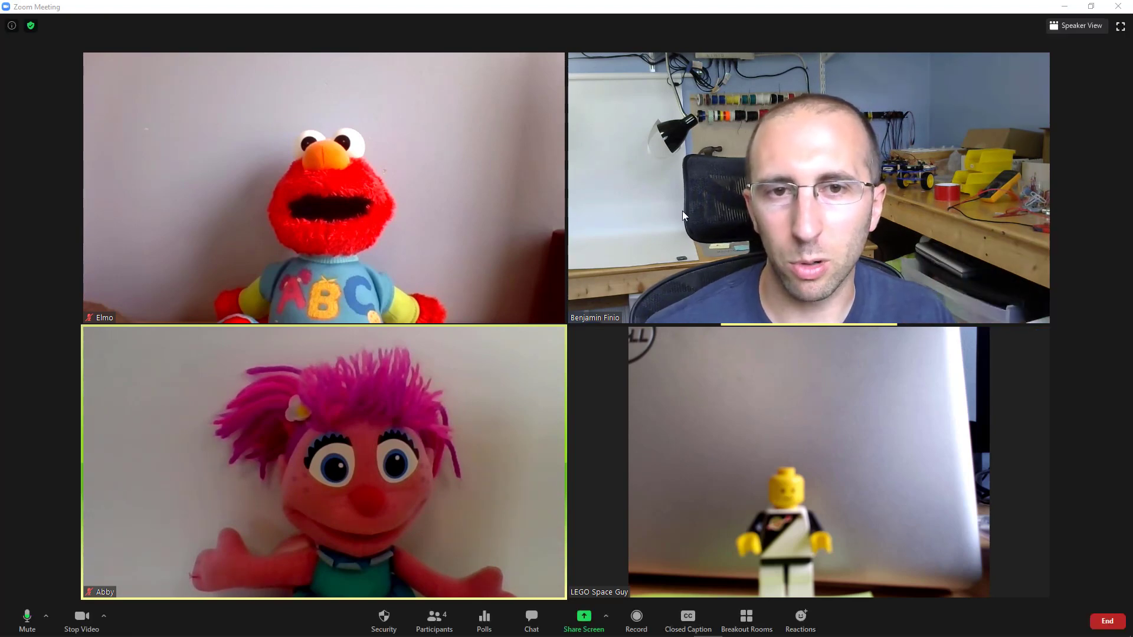
pyautogui.moveTo(524, 364)
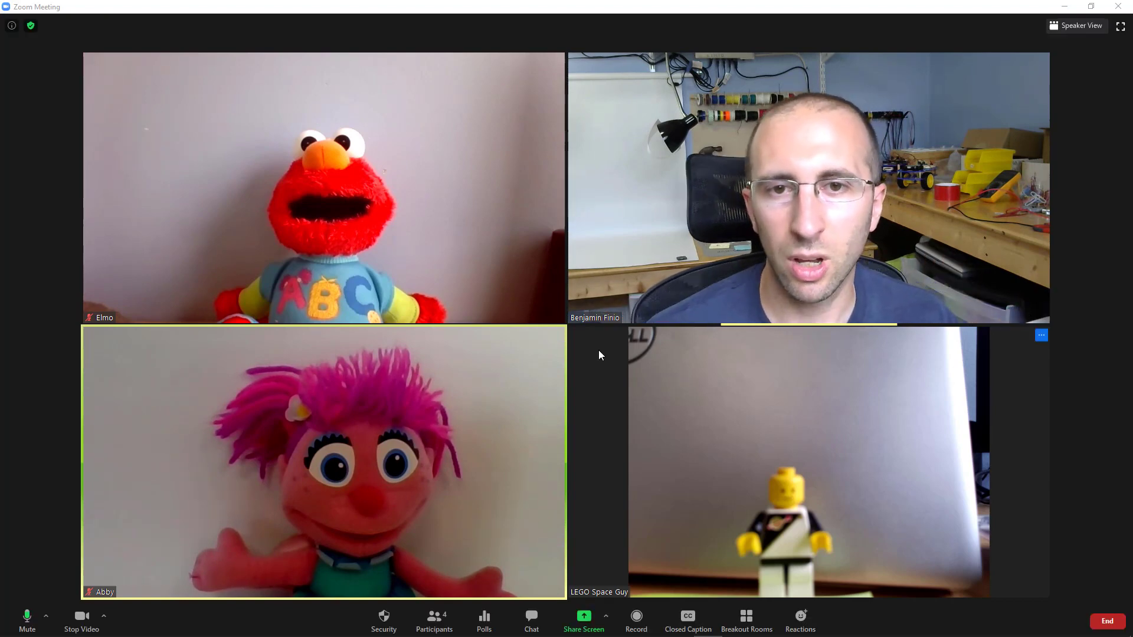
pyautogui.click(744, 623)
pyautogui.moveTo(592, 261); pyautogui.dragTo(534, 216)
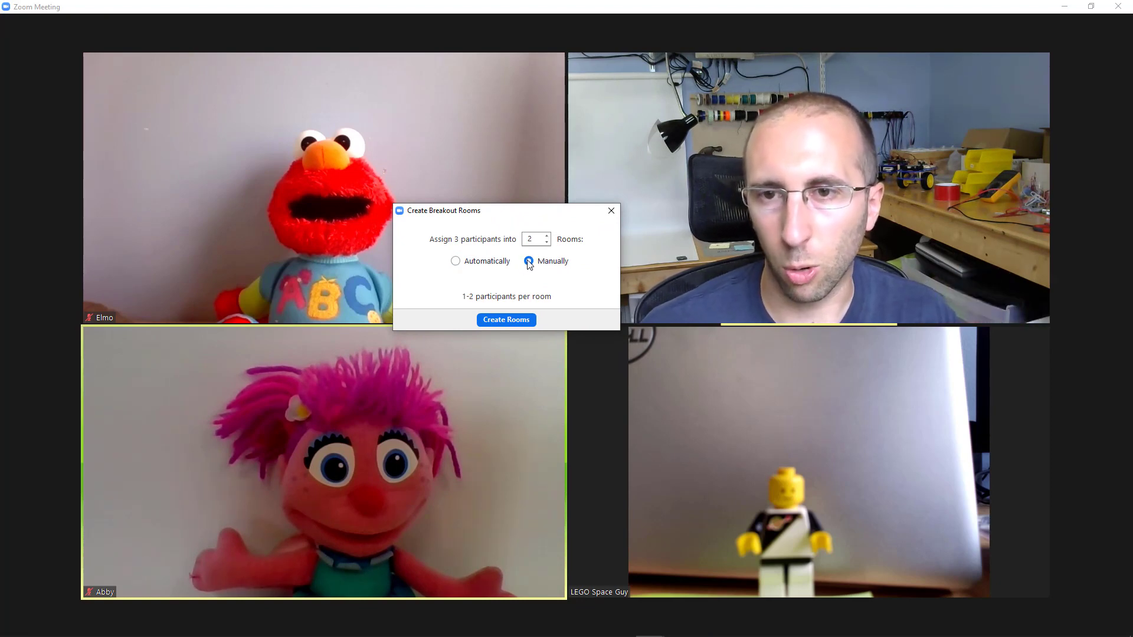
pyautogui.moveTo(524, 219); pyautogui.dragTo(482, 206)
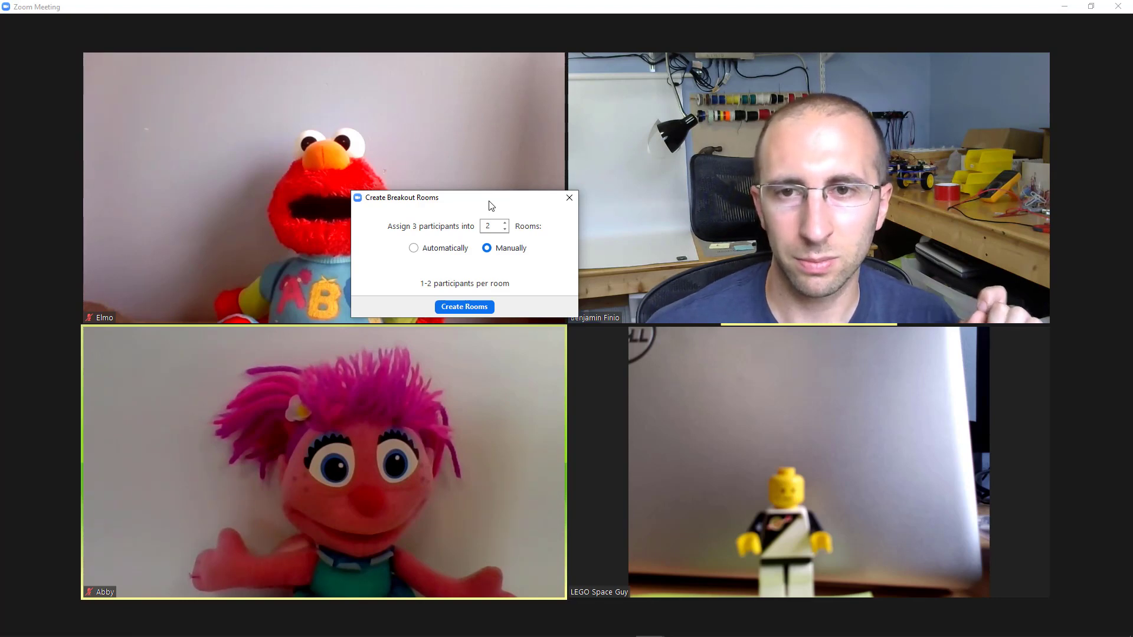
pyautogui.click(569, 198)
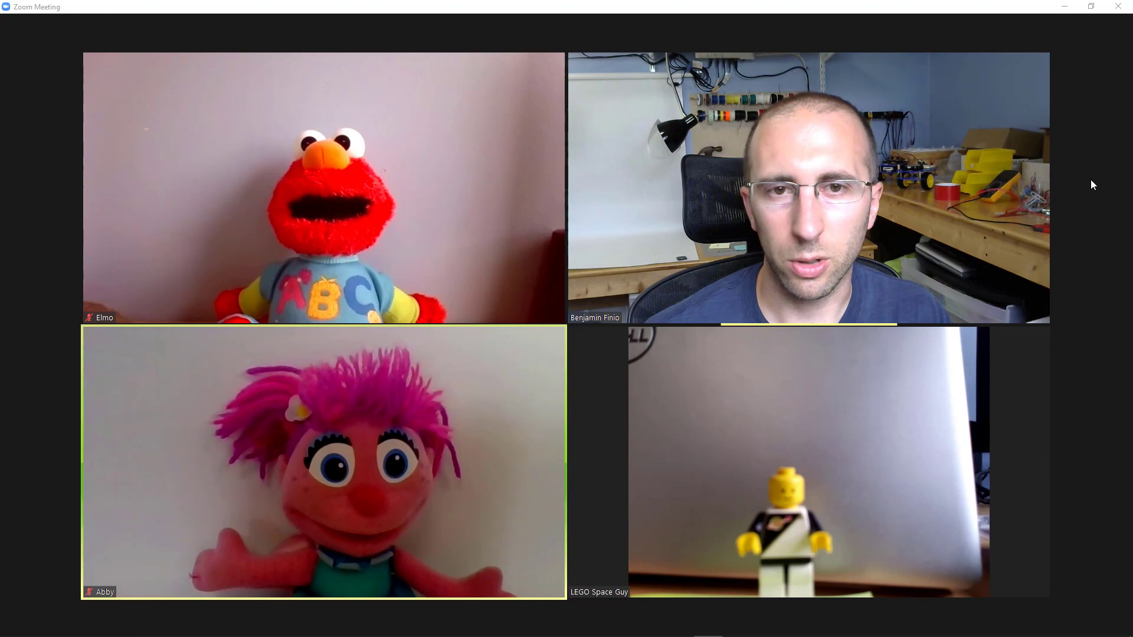